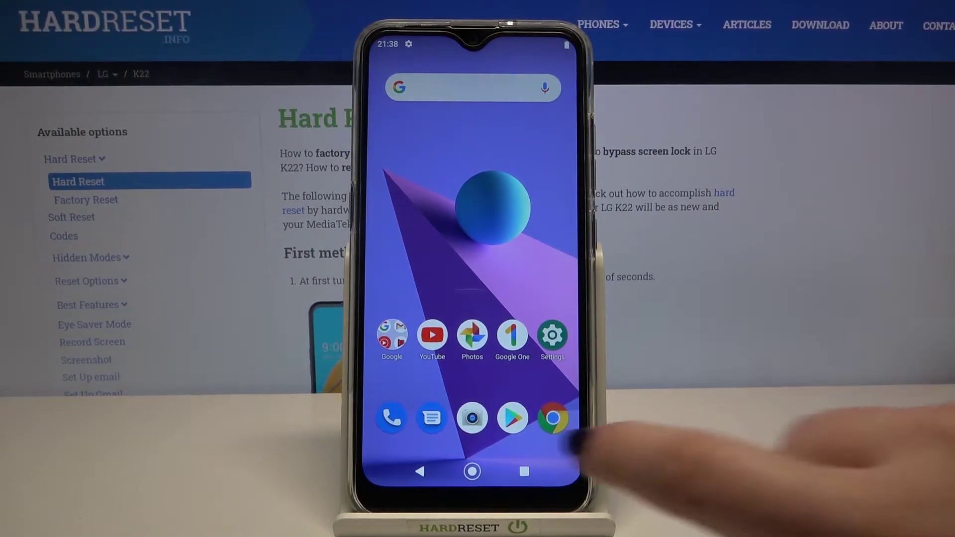
- Launch the Camera app from the dock and show its settings page
{"action": "left_click", "coordinate": [471, 418]}
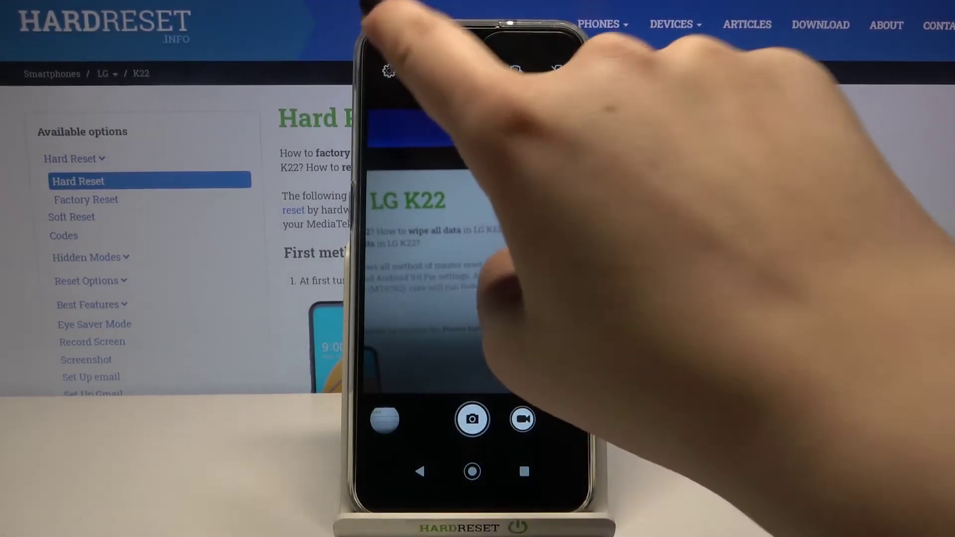
{"action": "left_click", "coordinate": [388, 70]}
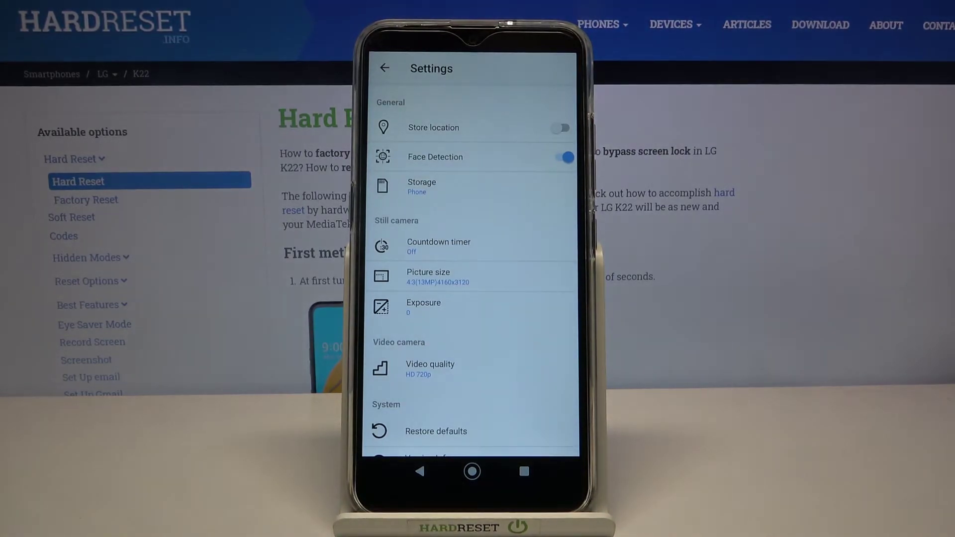
- Turn on Store location and set picture size to 16:9 (HD1080) 1920x1080
{"action": "left_click", "coordinate": [561, 128]}
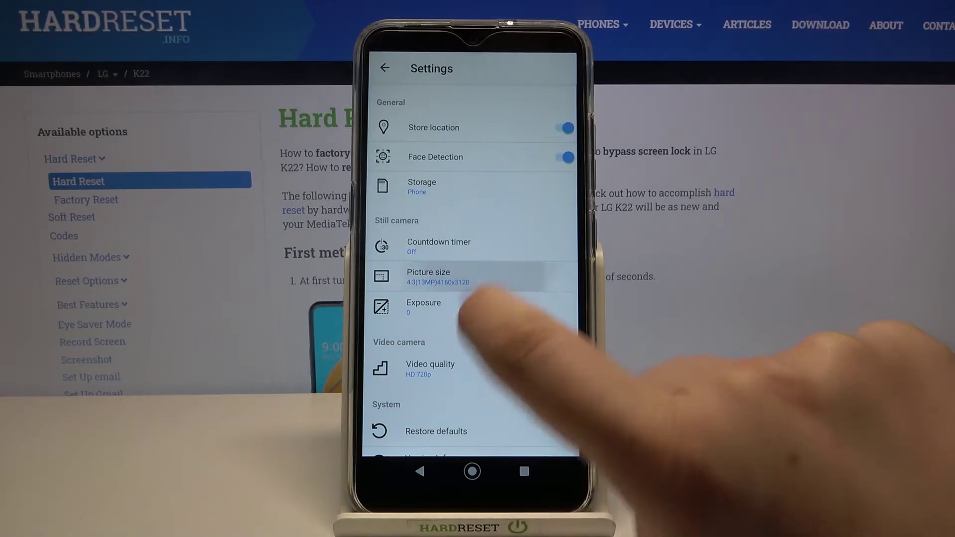
{"action": "left_click", "coordinate": [448, 278]}
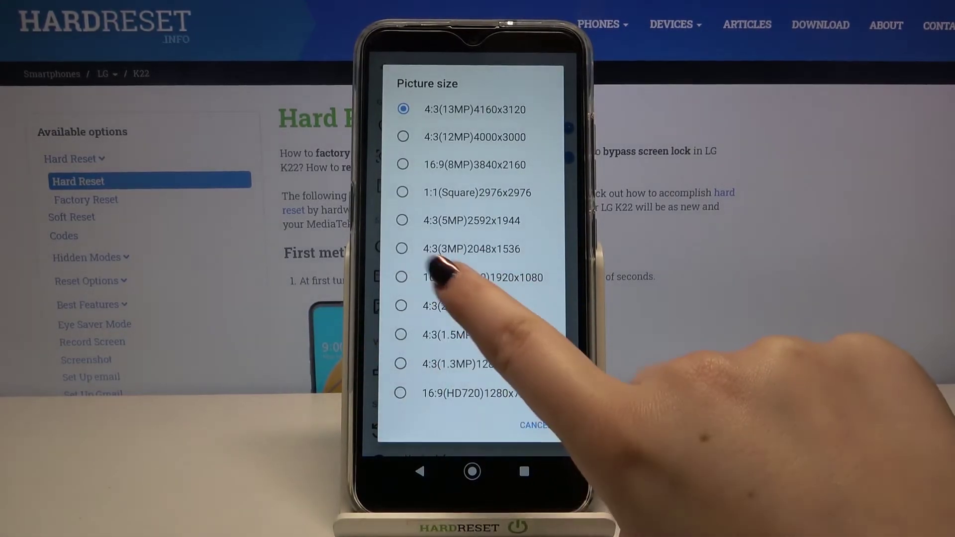
{"action": "left_click", "coordinate": [448, 277]}
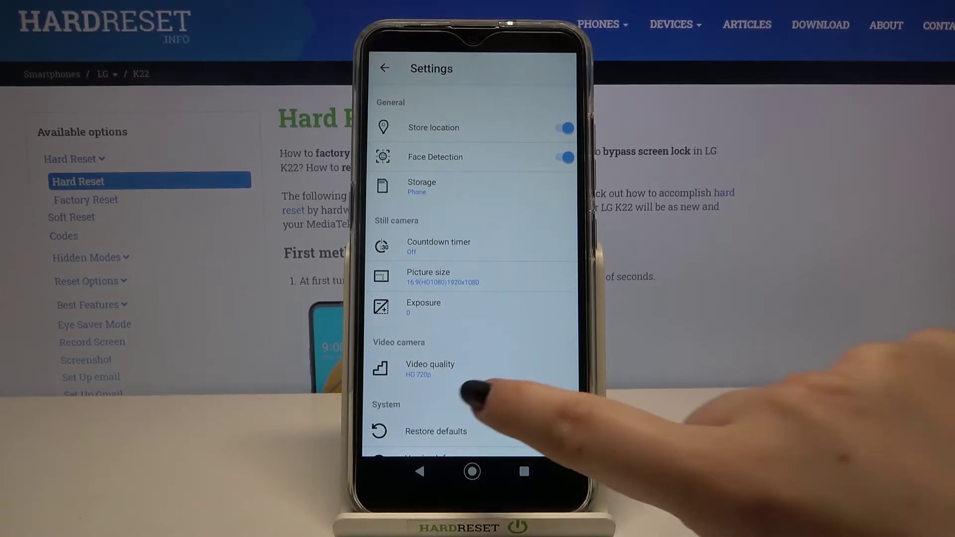
{"action": "scroll", "coordinate": [472, 298], "scroll_direction": "down", "scroll_amount": 1}
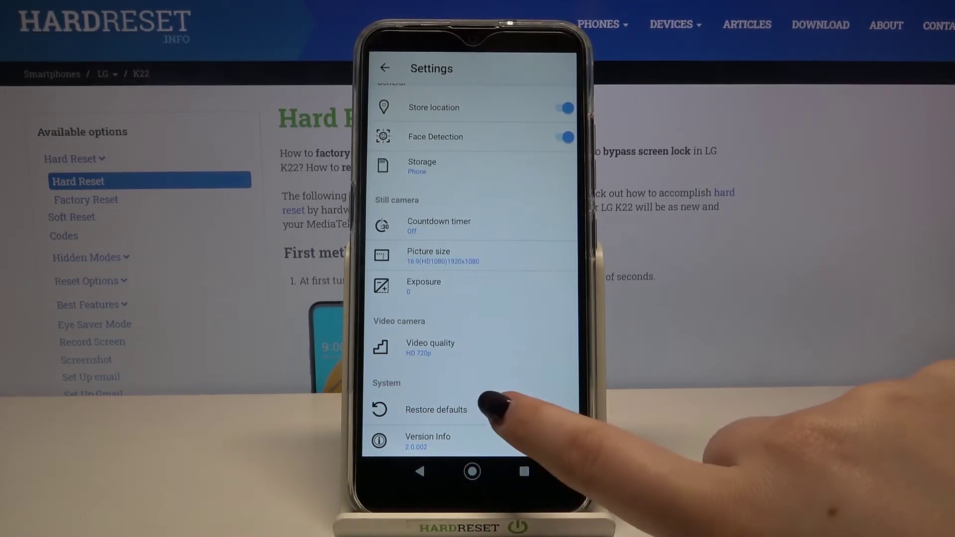
- Choose Restore defaults to bring up the reset confirmation
{"action": "left_click", "coordinate": [440, 410]}
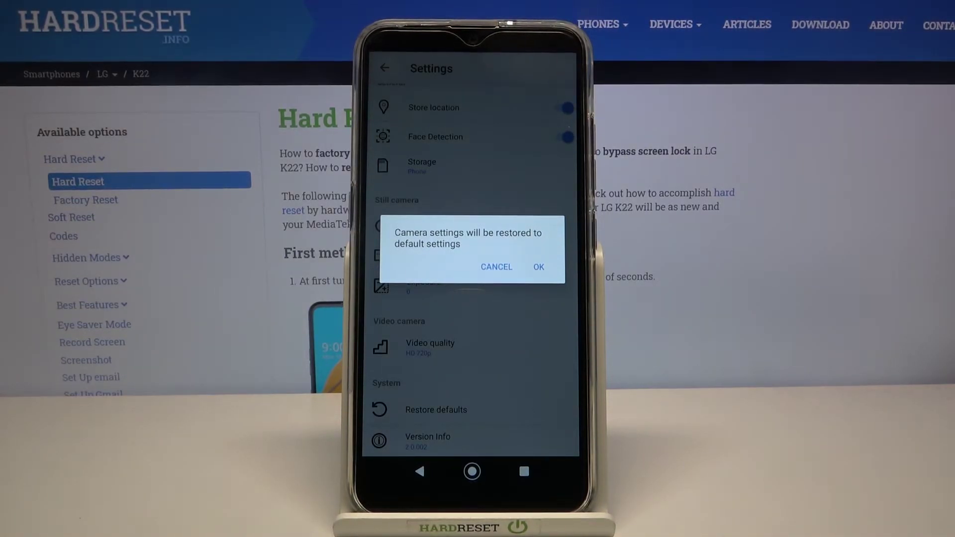
{"action": "left_click", "coordinate": [539, 267]}
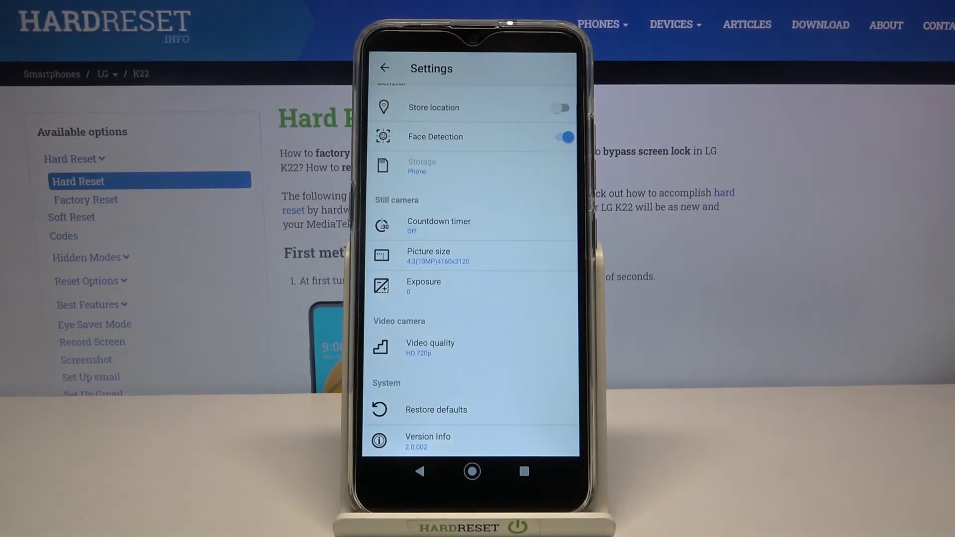
{"action": "scroll", "coordinate": [485, 209], "scroll_direction": "up", "scroll_amount": 2}
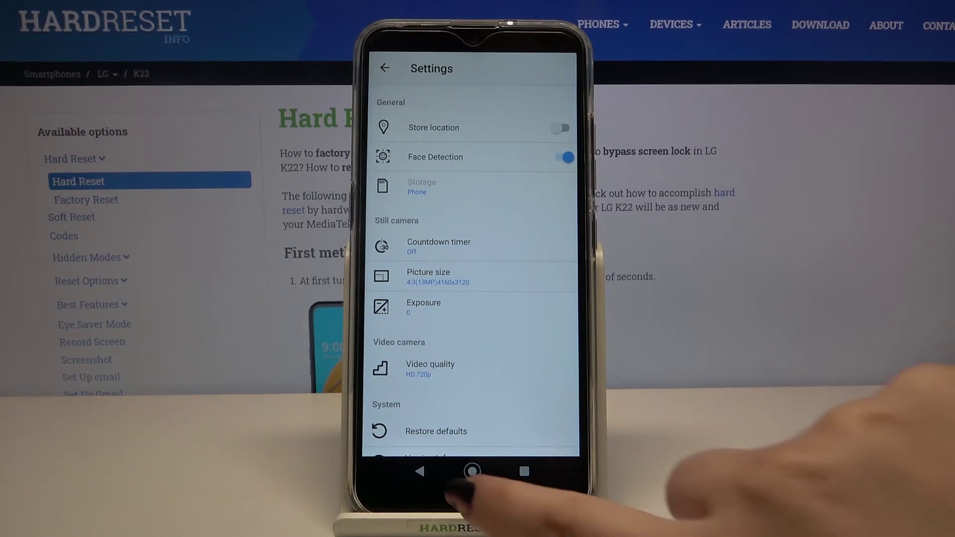
- Leave the camera settings for the Android home screen
{"action": "left_click", "coordinate": [472, 471]}
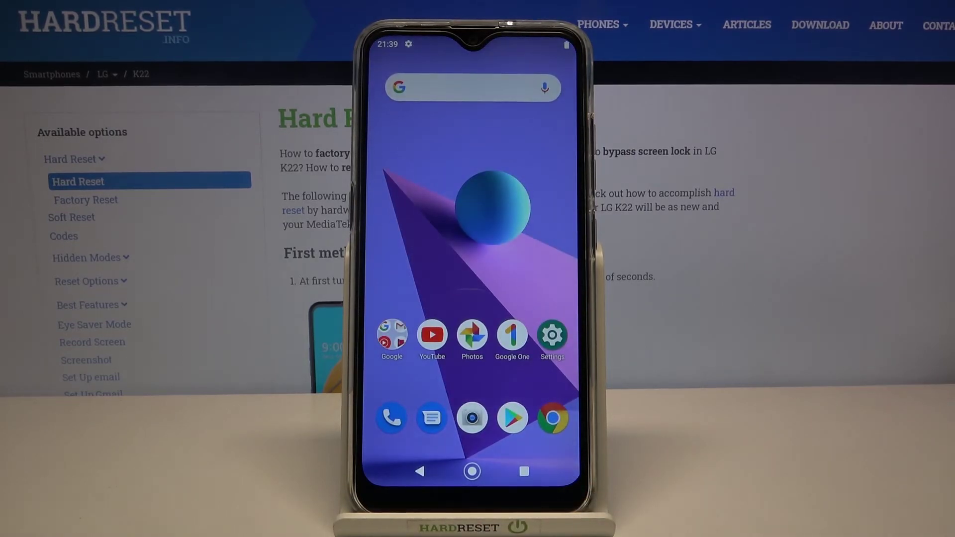